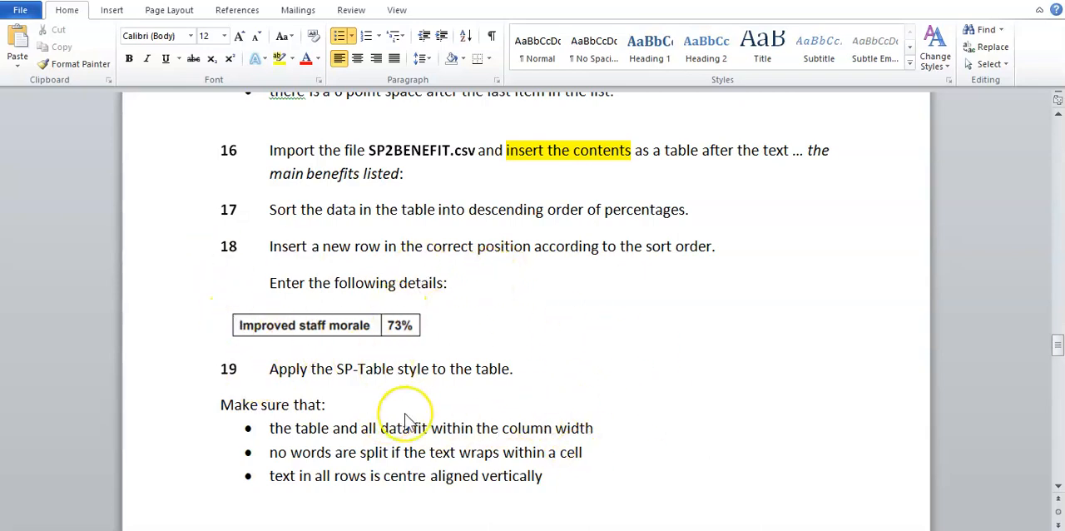
Step: Apply all borders to the whole benefits table in EMPGUIDE, as the gridlines instruction in the revision document requires
{"action": "scroll", "coordinate": [408, 420], "scroll_direction": "down", "scroll_amount": 1}
{"action": "scroll", "coordinate": [408, 420], "scroll_direction": "down", "scroll_amount": 10}
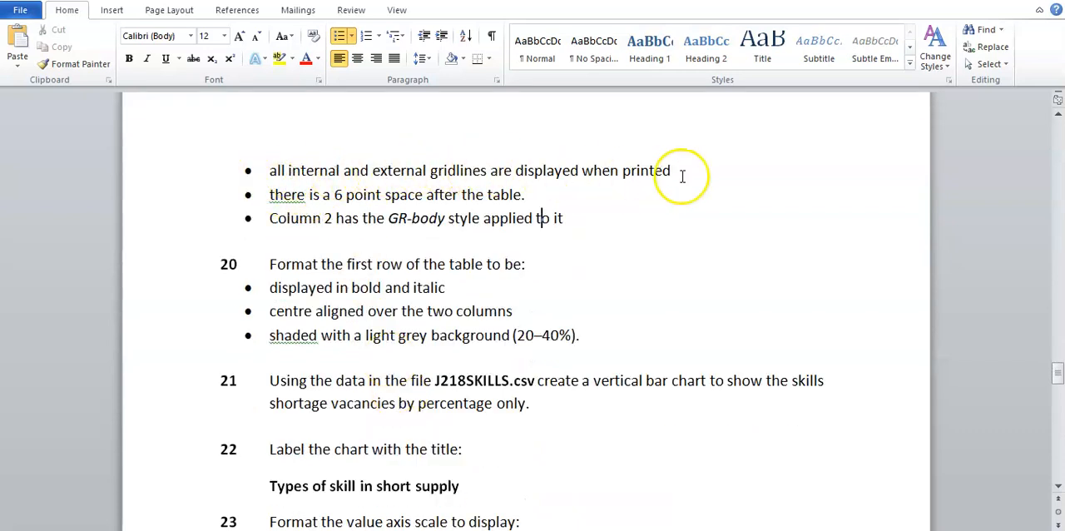
{"action": "left_click", "coordinate": [592, 510]}
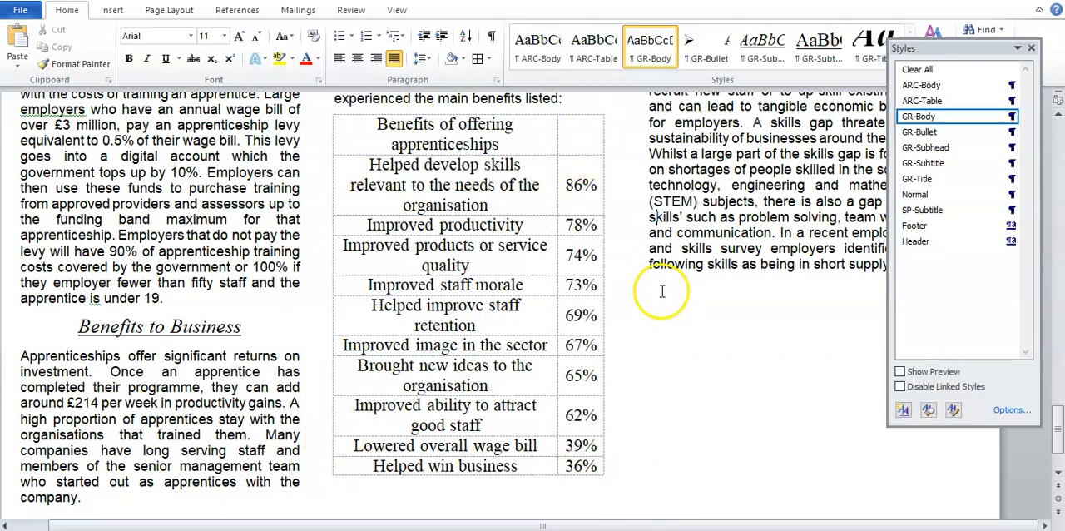
{"action": "left_click_drag", "start_coordinate": [599, 465], "coordinate": [356, 119]}
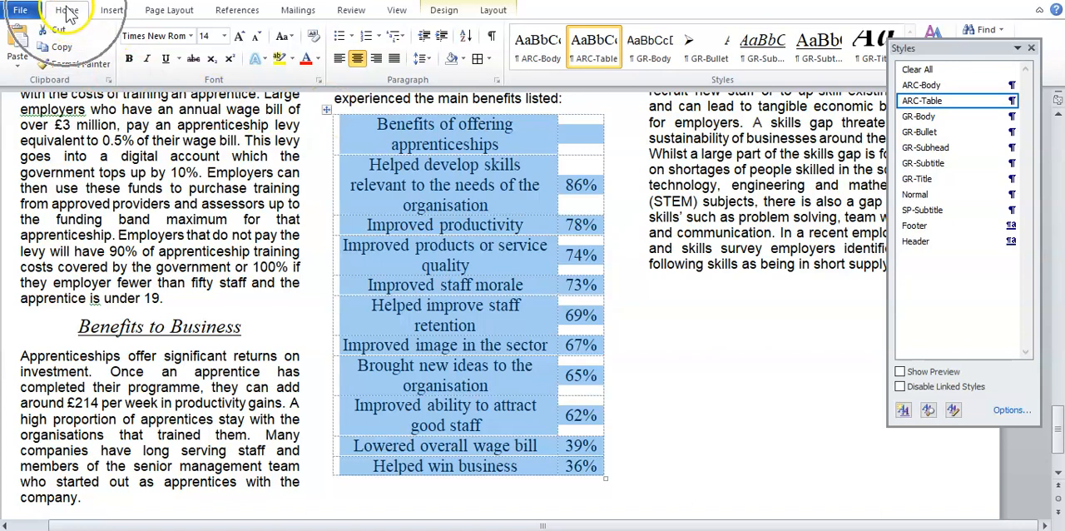
{"action": "left_click", "coordinate": [491, 60]}
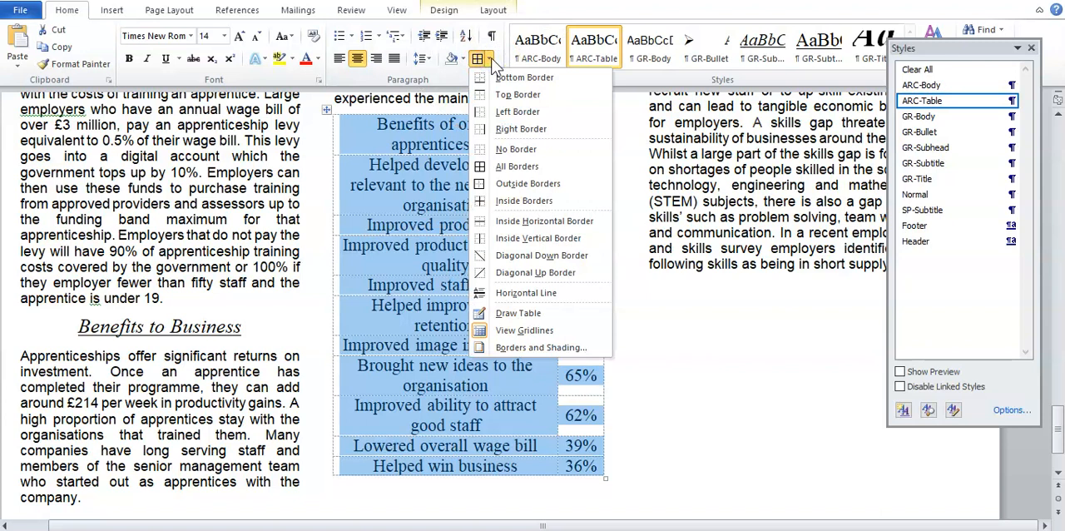
{"action": "left_click", "coordinate": [537, 171]}
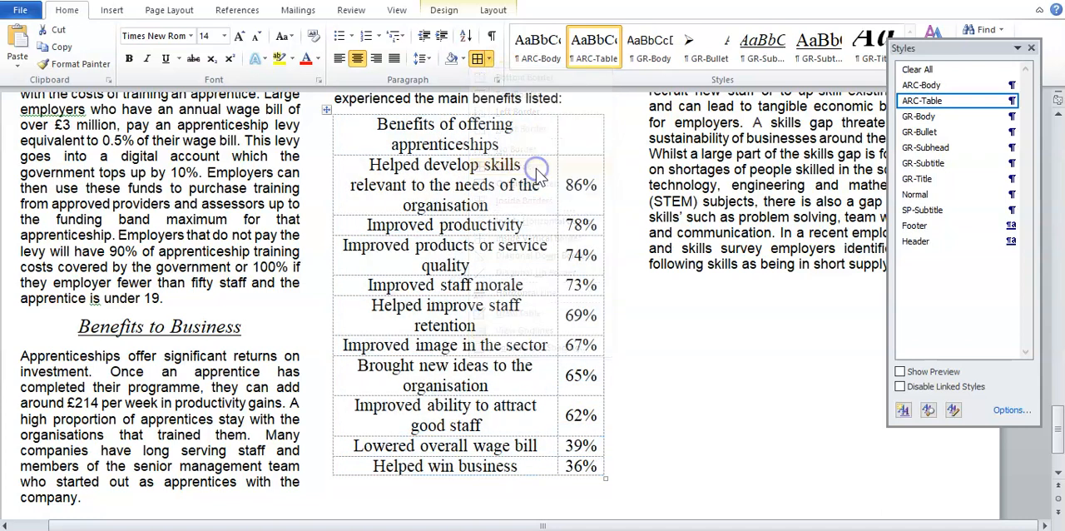
{"action": "left_click", "coordinate": [633, 392]}
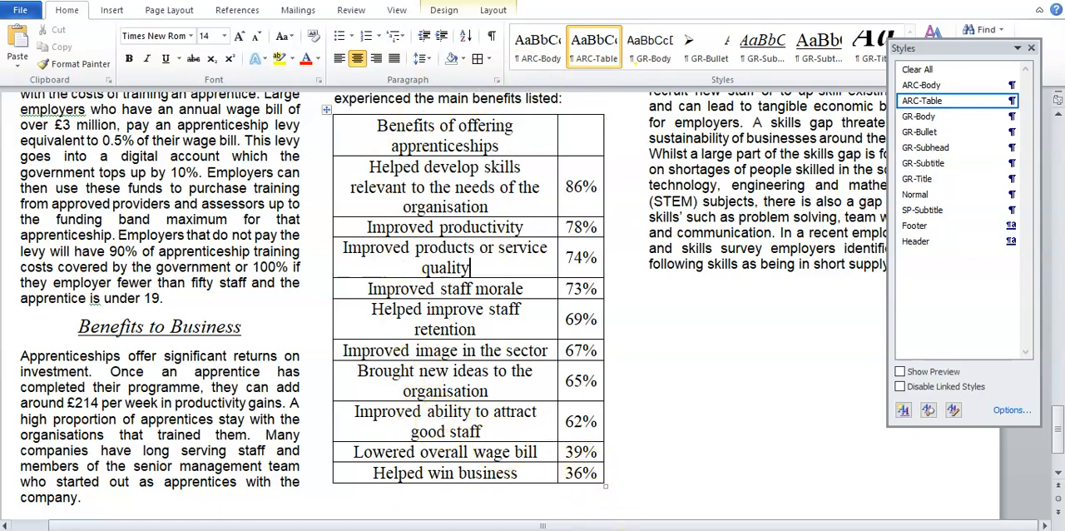
Step: Read the instruction for a 6 point space after the table and inspect the paragraph spacing settings of the Training Costs text
{"action": "mouse_move", "coordinate": [574, 529]}
{"action": "left_click", "coordinate": [766, 483]}
{"action": "left_click_drag", "start_coordinate": [290, 195], "coordinate": [506, 196]}
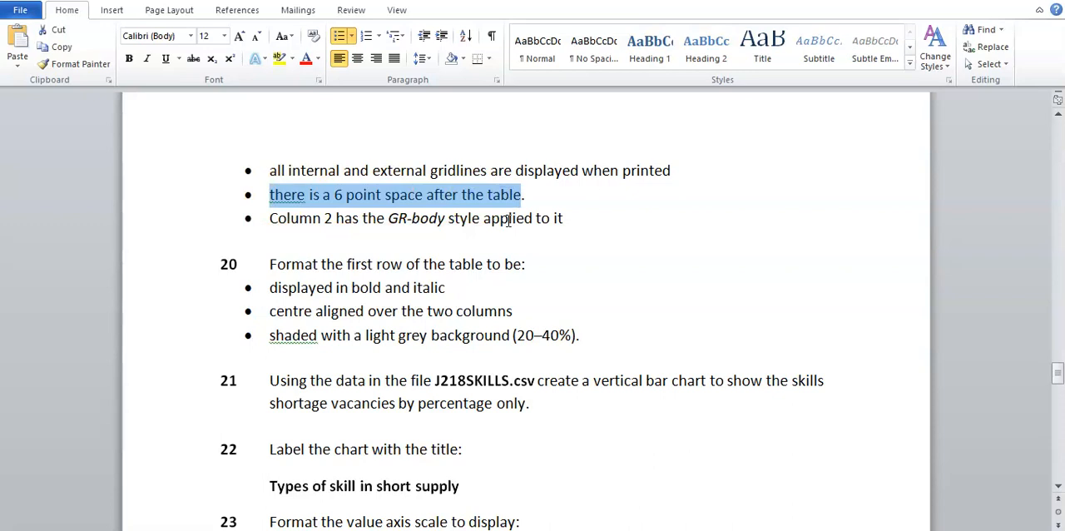
{"action": "left_click", "coordinate": [508, 219]}
{"action": "left_click", "coordinate": [587, 515]}
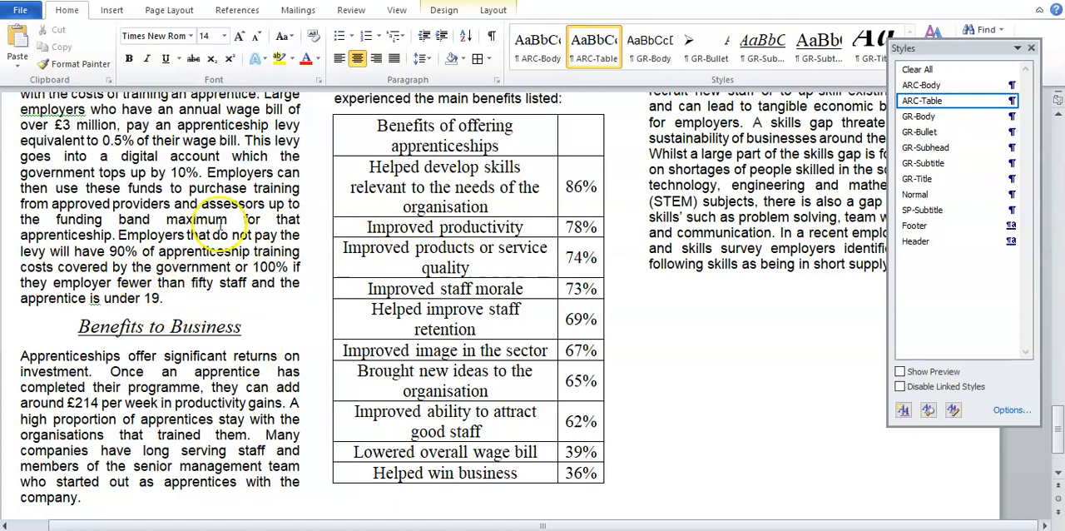
{"action": "left_click", "coordinate": [171, 298]}
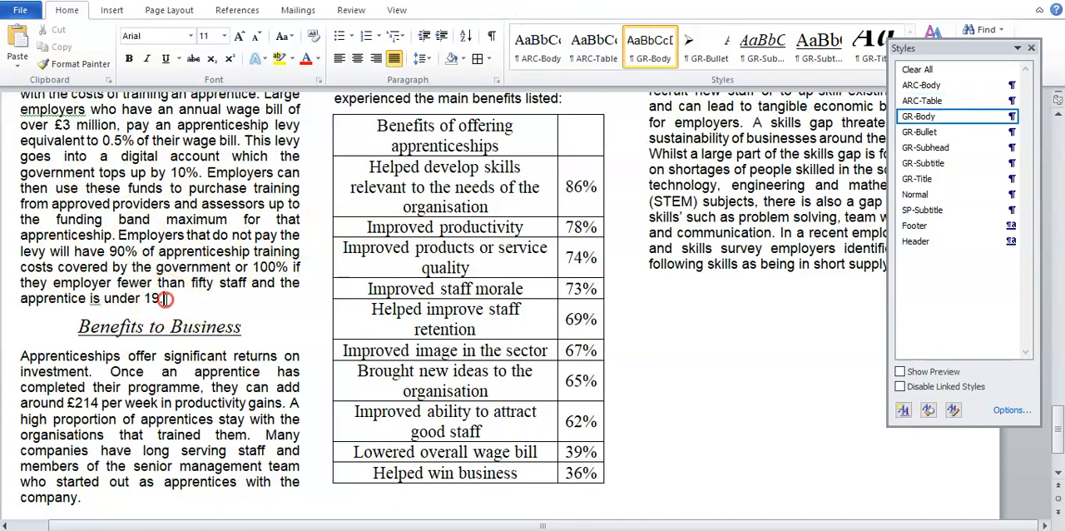
{"action": "right_click", "coordinate": [165, 298]}
{"action": "left_click", "coordinate": [252, 151]}
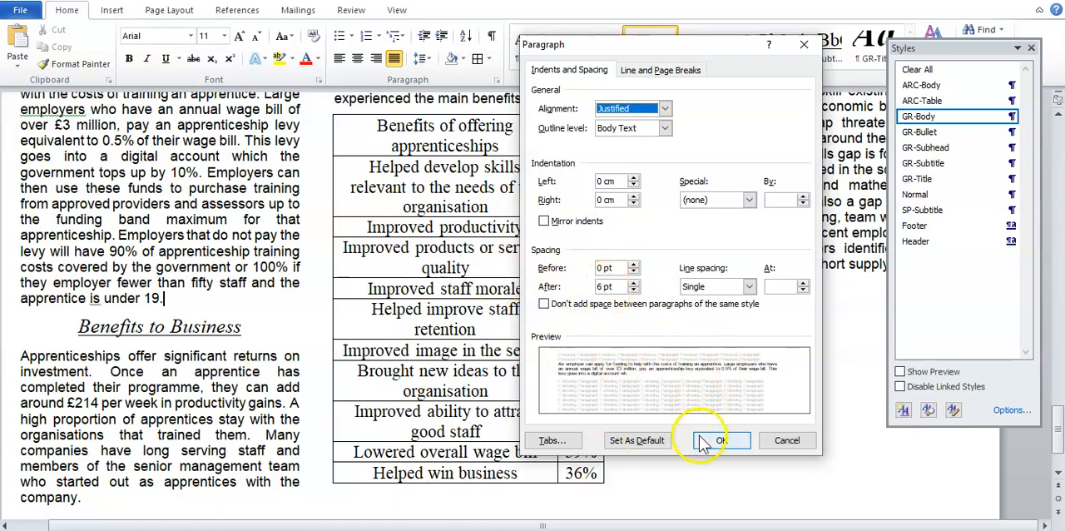
{"action": "left_click", "coordinate": [722, 440]}
Step: Set the empty line directly below the benefits table to font size 6
{"action": "scroll", "coordinate": [622, 440], "scroll_direction": "down", "scroll_amount": 1}
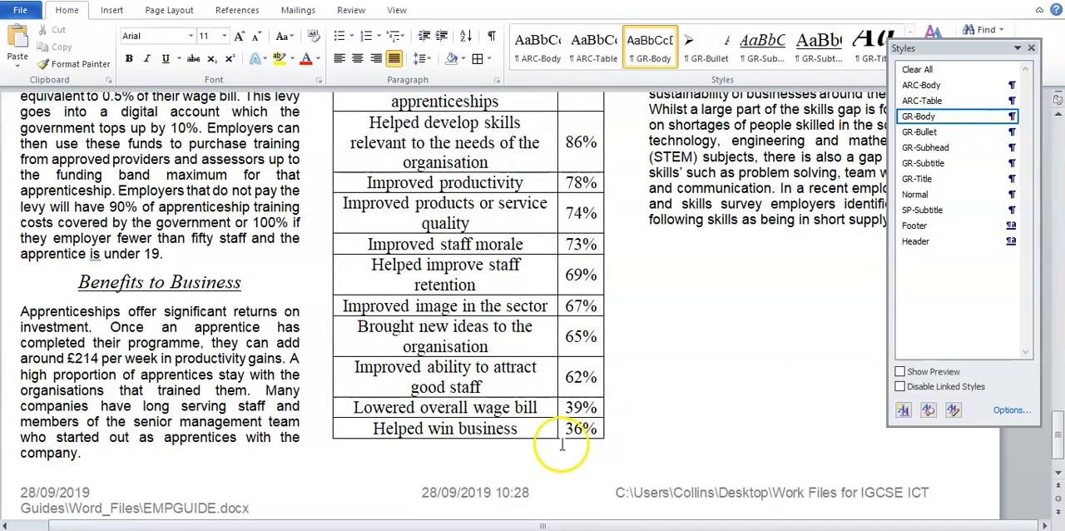
{"action": "scroll", "coordinate": [546, 331], "scroll_direction": "up", "scroll_amount": 2}
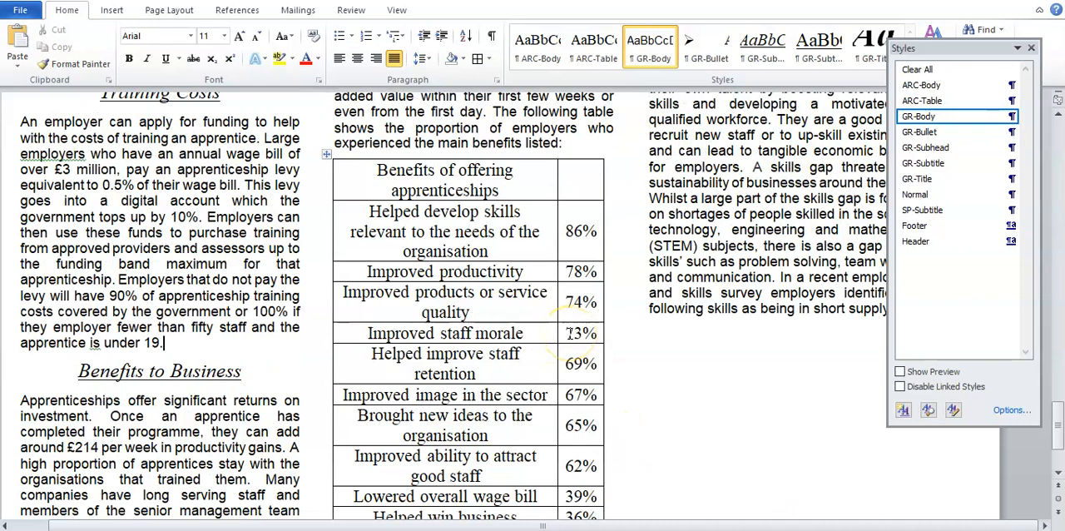
{"action": "scroll", "coordinate": [568, 333], "scroll_direction": "down", "scroll_amount": 2}
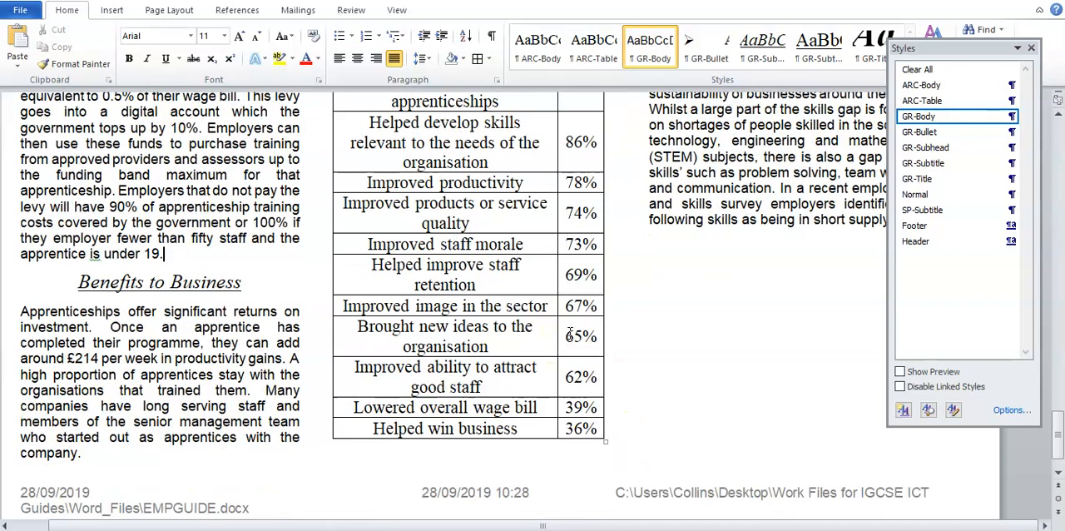
{"action": "left_click", "coordinate": [347, 454]}
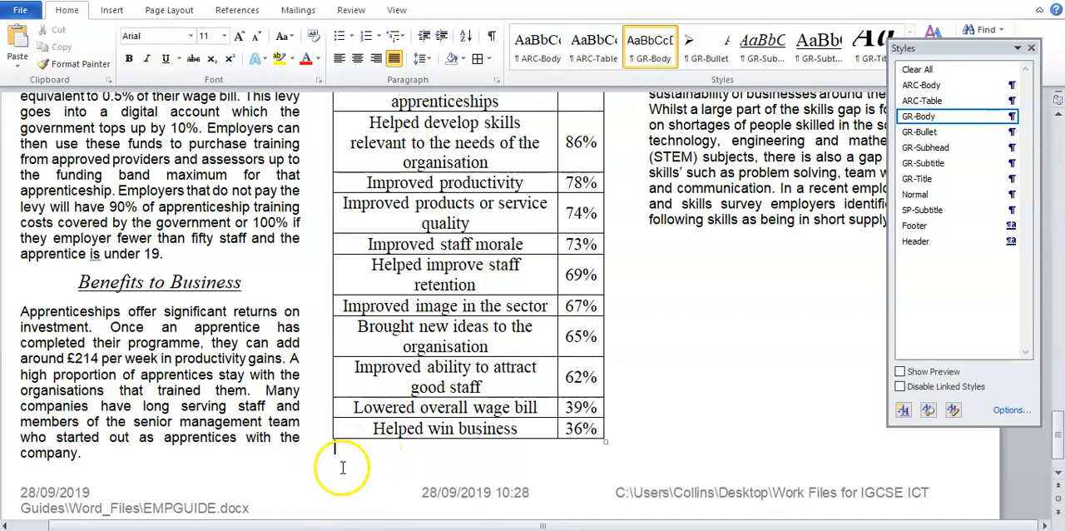
{"action": "left_click", "coordinate": [342, 451]}
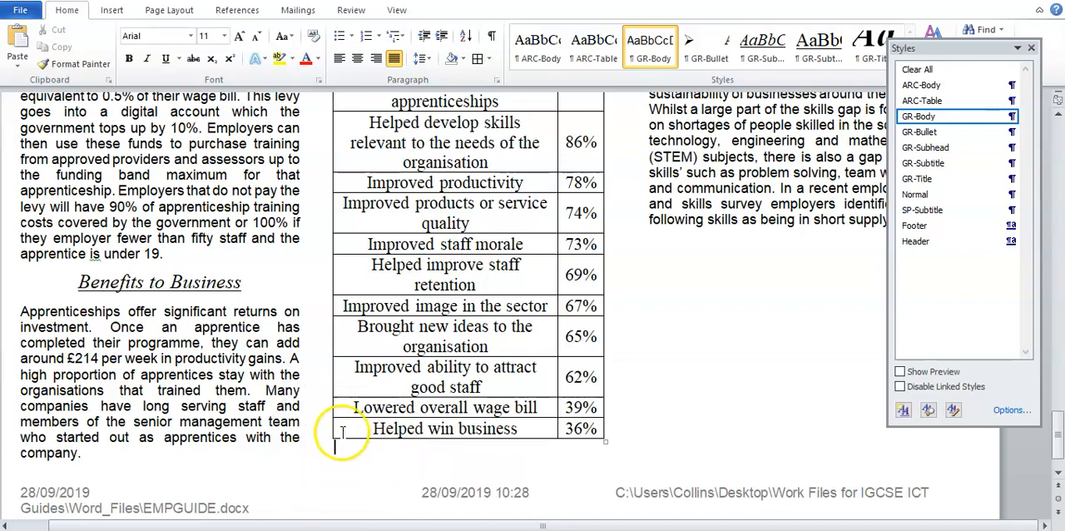
{"action": "scroll", "coordinate": [552, 466], "scroll_direction": "up", "scroll_amount": 7}
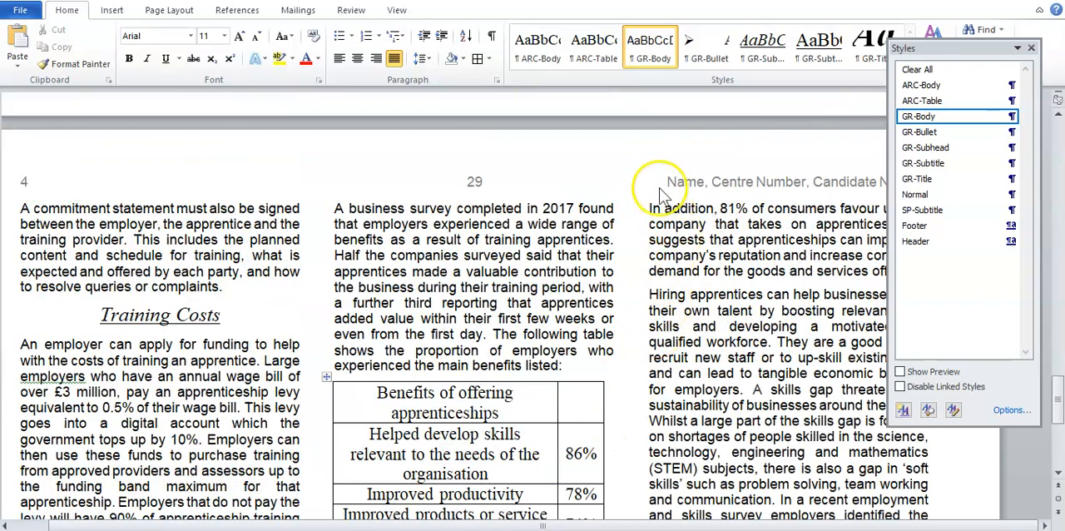
{"action": "scroll", "coordinate": [558, 283], "scroll_direction": "down", "scroll_amount": 7}
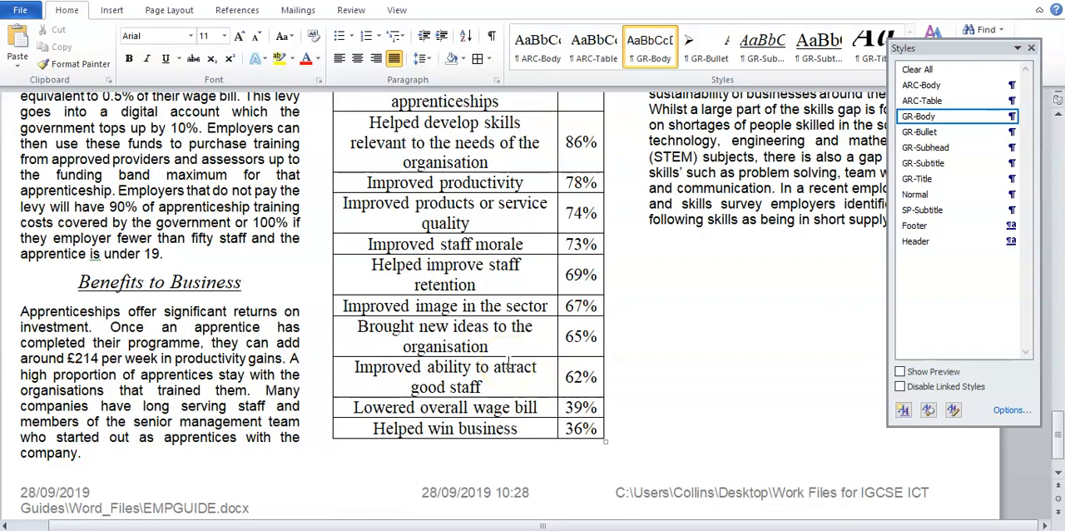
{"action": "scroll", "coordinate": [508, 361], "scroll_direction": "up", "scroll_amount": 5}
{"action": "scroll", "coordinate": [600, 254], "scroll_direction": "down", "scroll_amount": 4}
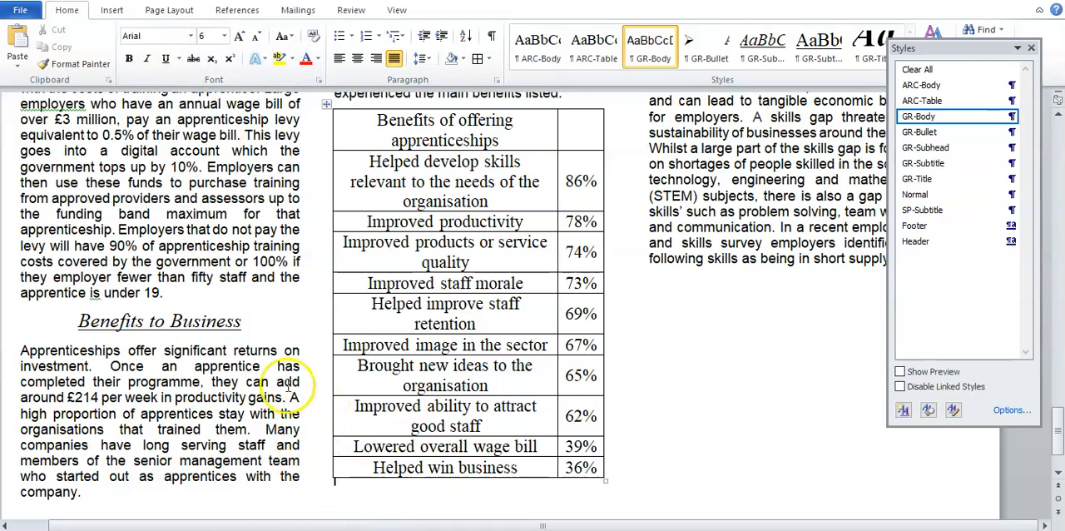
Step: Check the column 2 style instruction in the revision document and apply the GR-Body style to the benefits table's second column
{"action": "left_click", "coordinate": [638, 530]}
{"action": "left_click", "coordinate": [730, 494]}
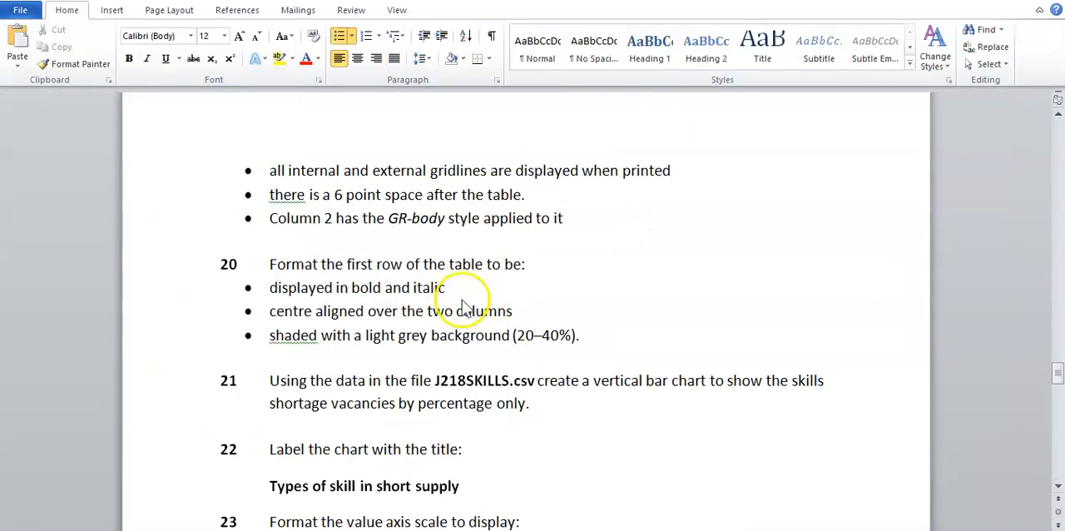
{"action": "left_click_drag", "start_coordinate": [272, 218], "coordinate": [491, 218]}
{"action": "left_click", "coordinate": [516, 259]}
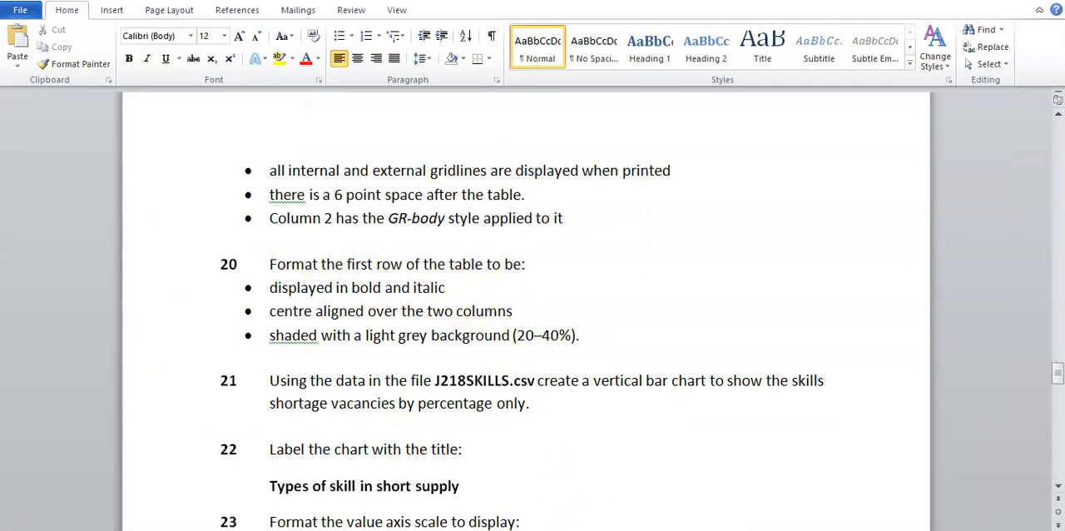
{"action": "mouse_move", "coordinate": [592, 529]}
{"action": "left_click", "coordinate": [590, 493]}
{"action": "scroll", "coordinate": [544, 376], "scroll_direction": "up", "scroll_amount": 1}
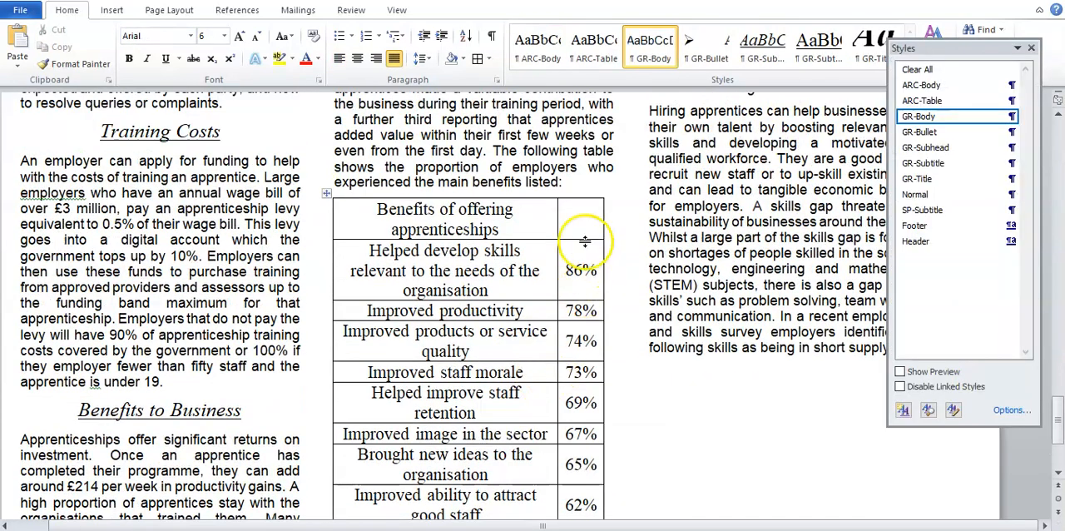
{"action": "scroll", "coordinate": [600, 411], "scroll_direction": "down", "scroll_amount": 1}
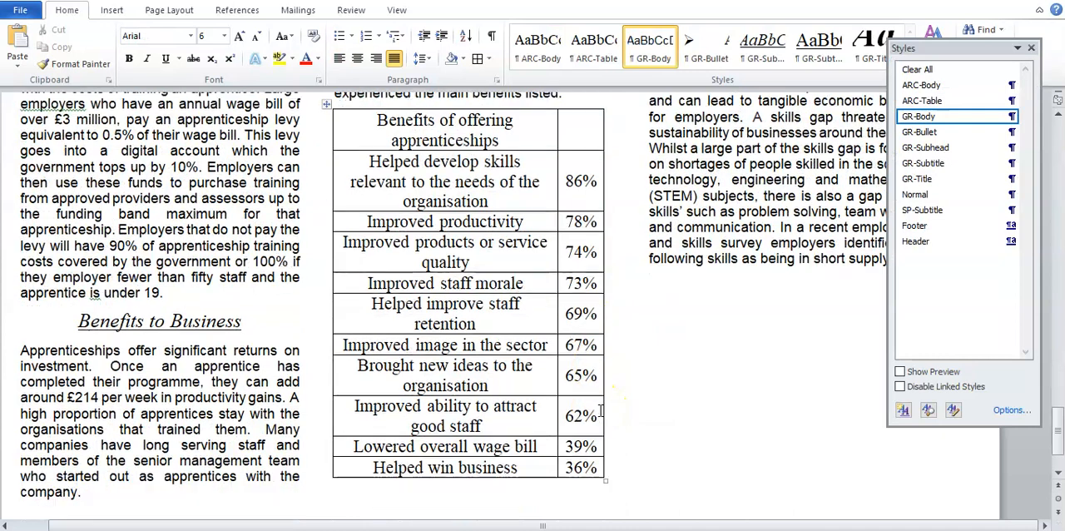
{"action": "left_click_drag", "start_coordinate": [580, 467], "coordinate": [561, 133]}
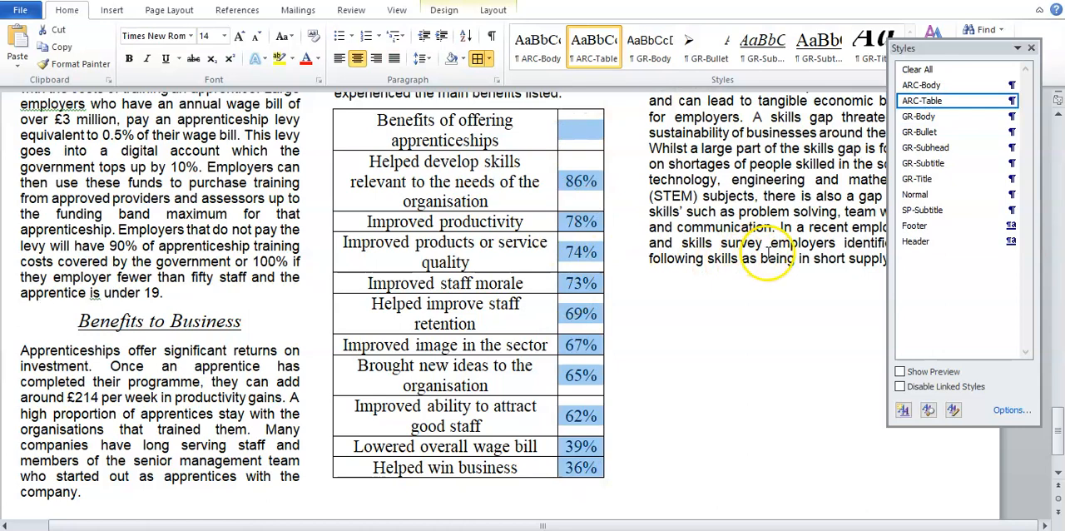
{"action": "left_click", "coordinate": [949, 117]}
{"action": "left_click", "coordinate": [664, 226]}
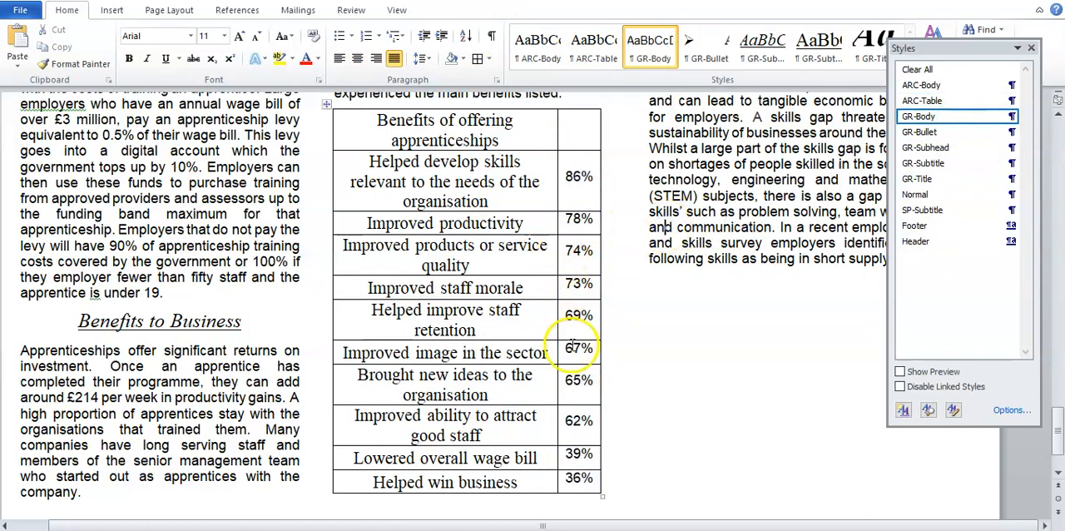
Step: Check instruction 20 in the revision document and make the first row of the benefits table bold and italic
{"action": "left_click", "coordinate": [596, 530]}
{"action": "left_click", "coordinate": [690, 495]}
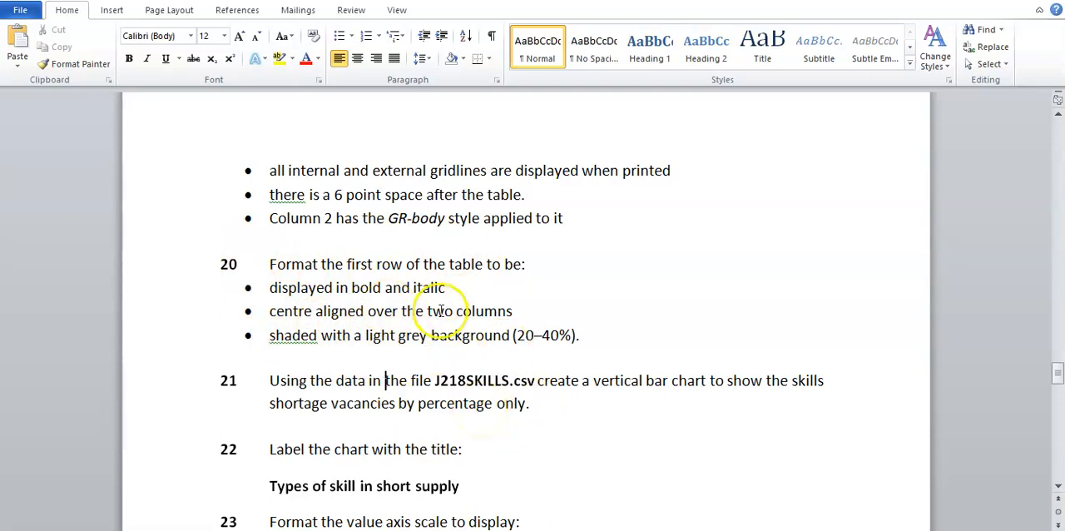
{"action": "left_click_drag", "start_coordinate": [266, 263], "coordinate": [537, 267]}
{"action": "left_click", "coordinate": [537, 269]}
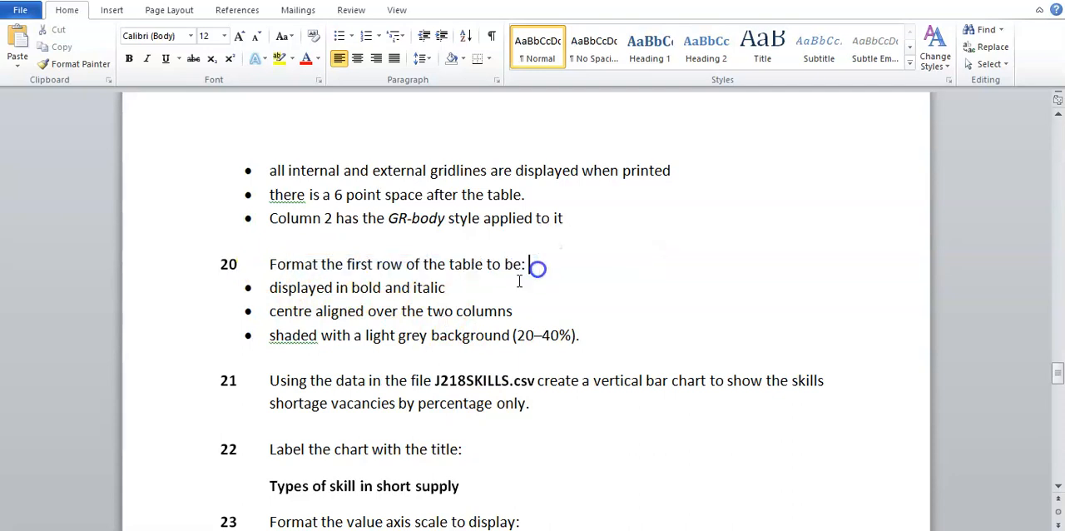
{"action": "left_click_drag", "start_coordinate": [268, 288], "coordinate": [470, 291]}
{"action": "left_click", "coordinate": [470, 292]}
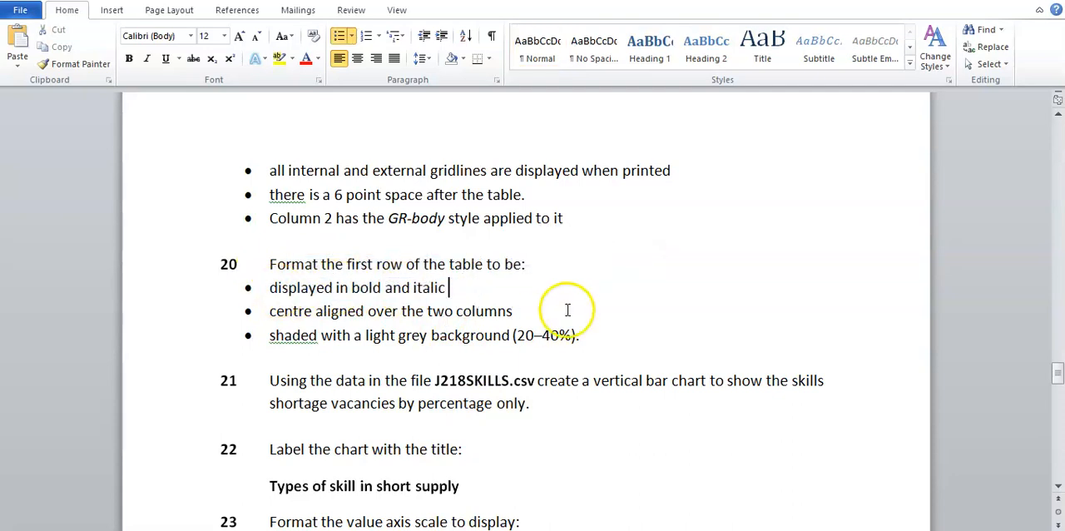
{"action": "mouse_move", "coordinate": [593, 529]}
{"action": "left_click", "coordinate": [592, 491]}
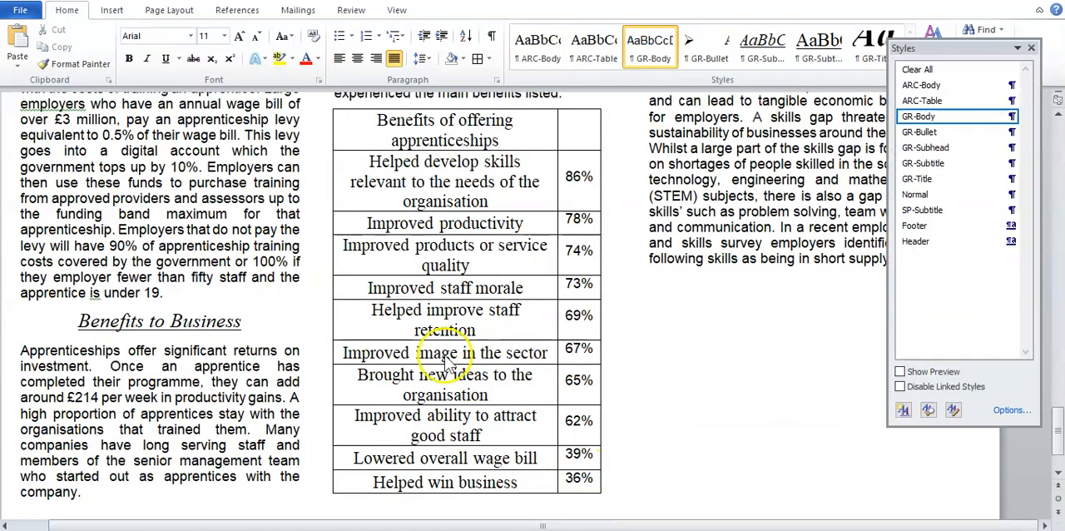
{"action": "scroll", "coordinate": [449, 350], "scroll_direction": "up", "scroll_amount": 2}
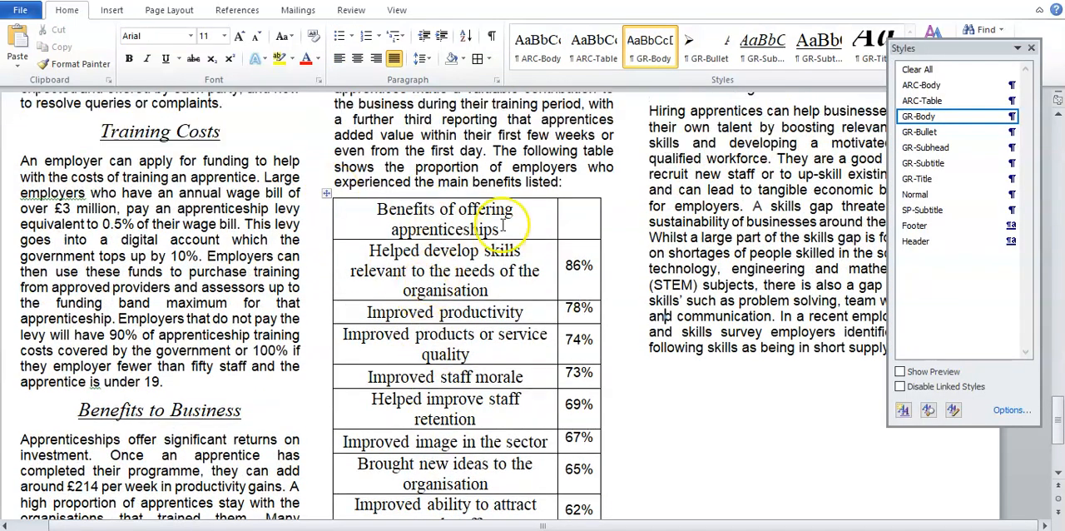
{"action": "left_click_drag", "start_coordinate": [376, 210], "coordinate": [579, 217]}
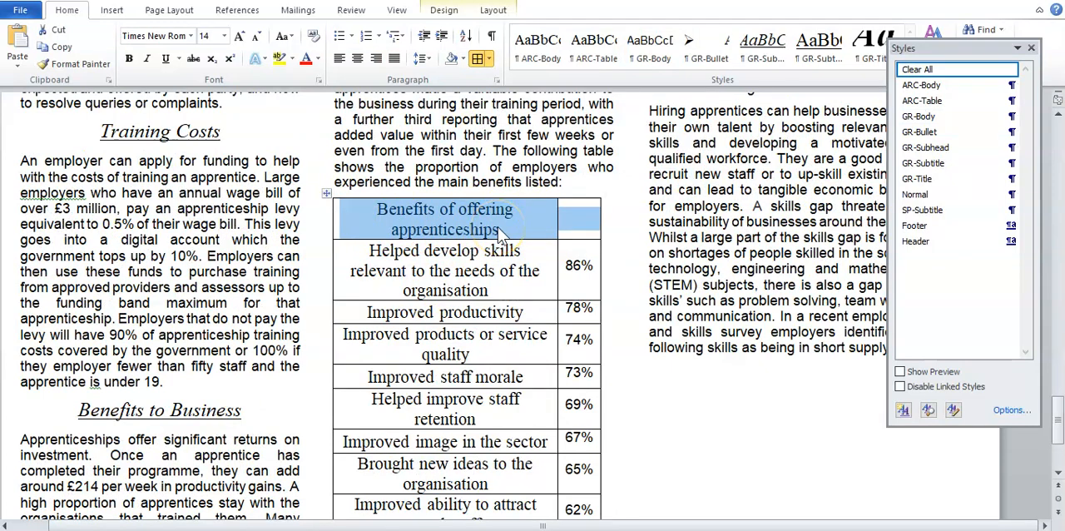
{"action": "left_click", "coordinate": [130, 59]}
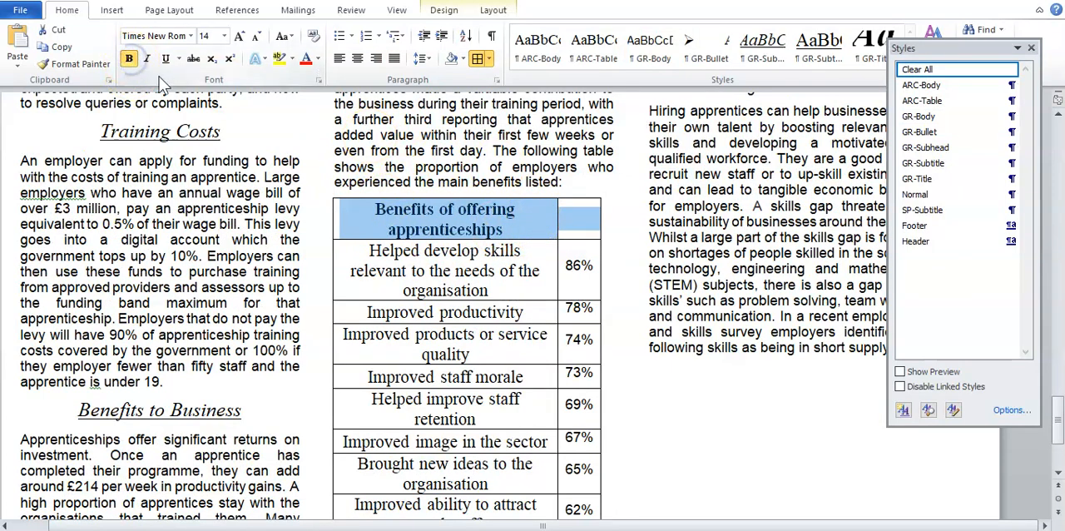
{"action": "left_click", "coordinate": [149, 60]}
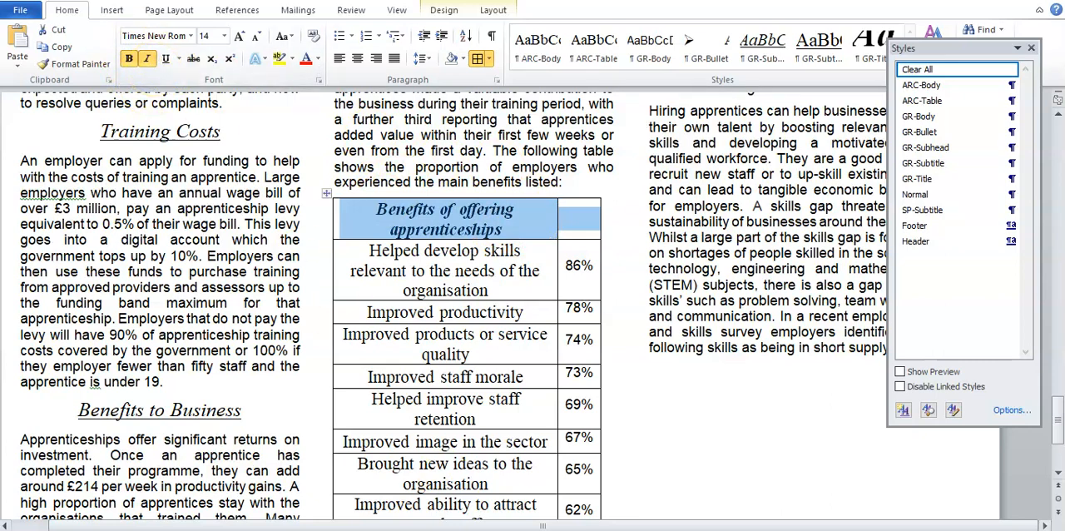
Step: Check the centre alignment instruction in the revision document, then merge the benefits table's two first-row cells in EMPGUIDE and centre the heading
{"action": "left_click", "coordinate": [951, 478]}
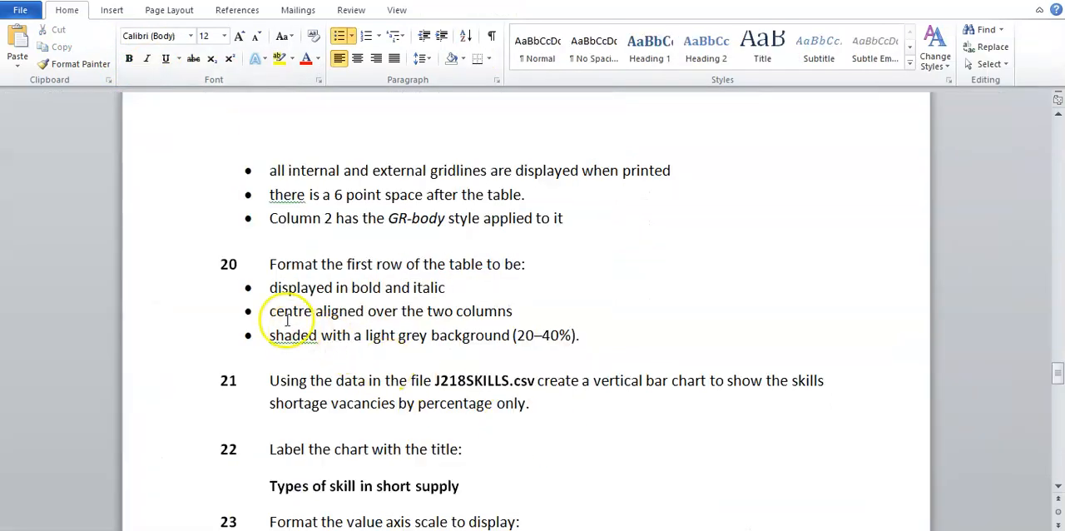
{"action": "left_click_drag", "start_coordinate": [270, 311], "coordinate": [491, 317]}
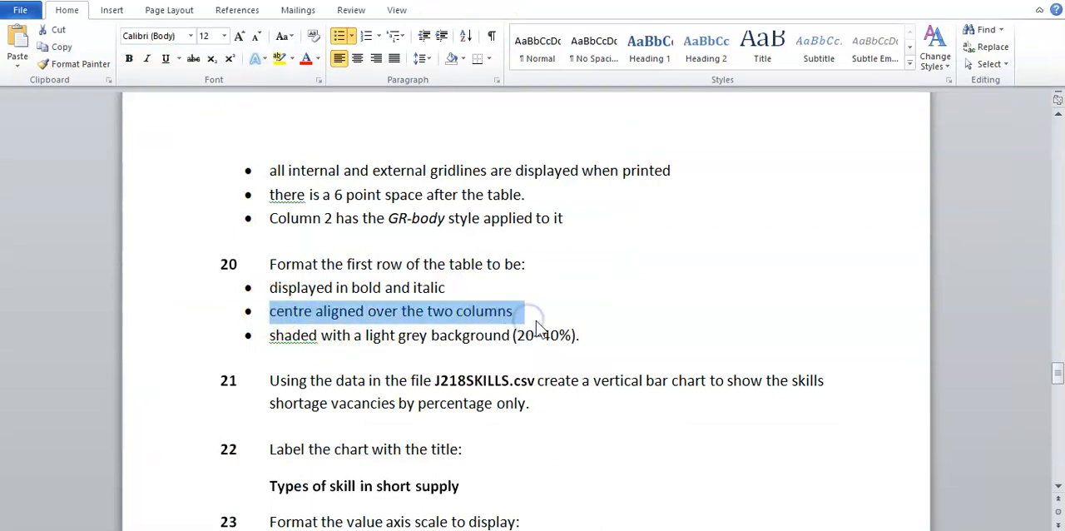
{"action": "left_click", "coordinate": [534, 319]}
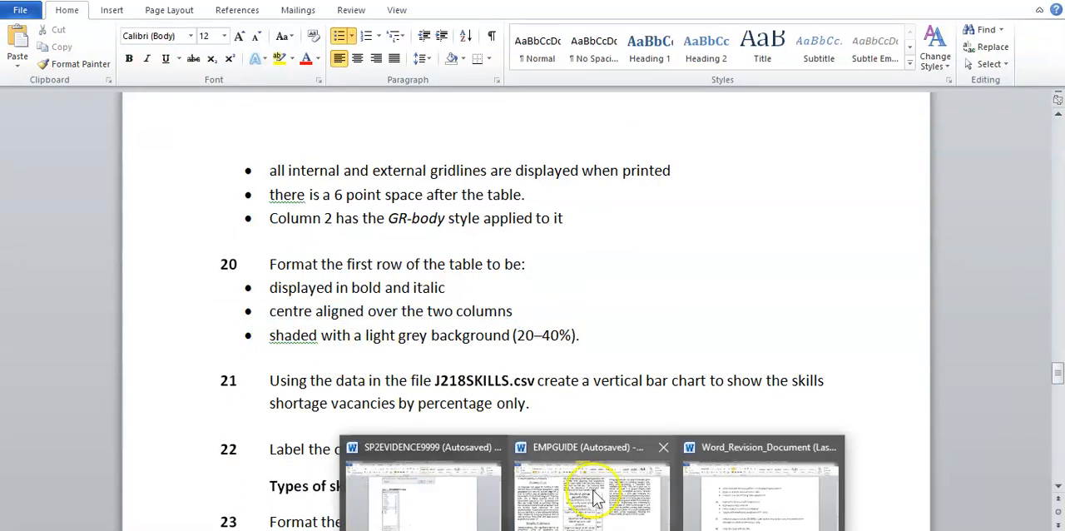
{"action": "left_click", "coordinate": [592, 500]}
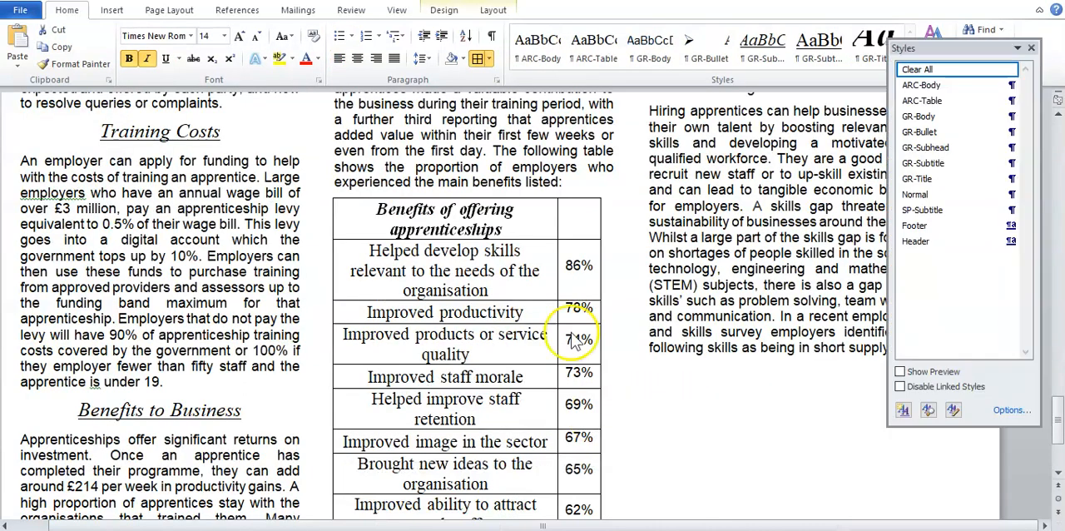
{"action": "left_click", "coordinate": [490, 223]}
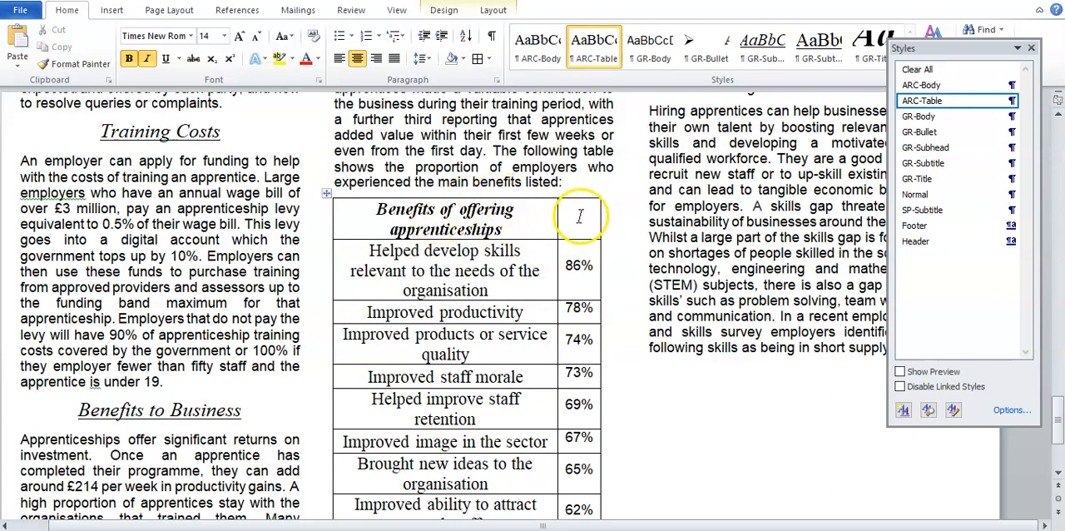
{"action": "left_click_drag", "start_coordinate": [577, 220], "coordinate": [428, 226]}
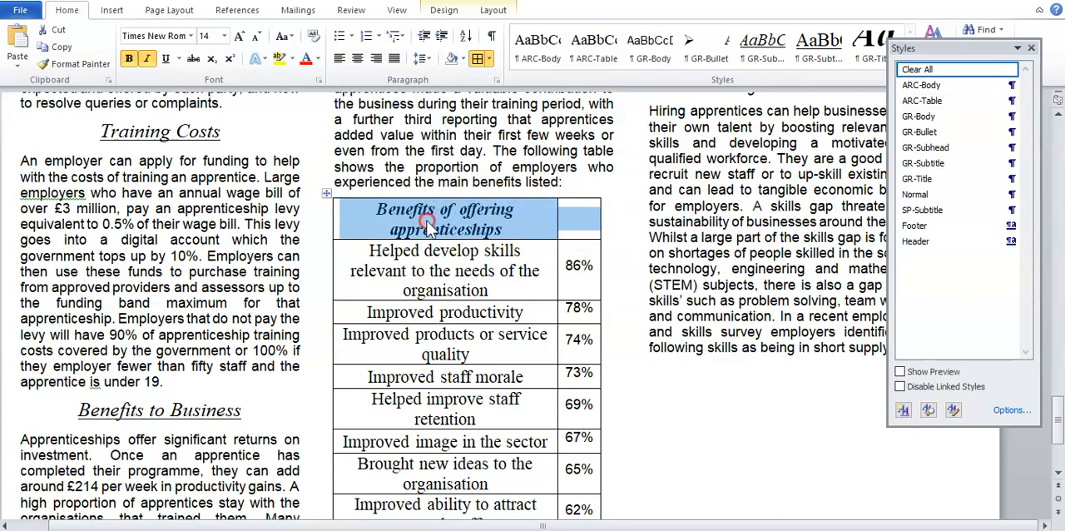
{"action": "right_click", "coordinate": [429, 226]}
{"action": "left_click", "coordinate": [493, 354]}
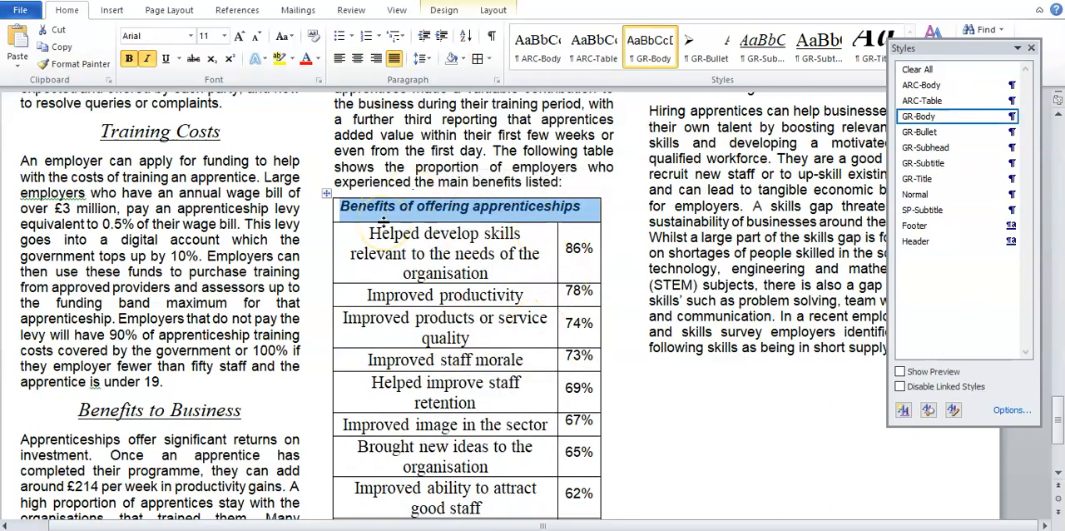
{"action": "left_click", "coordinate": [359, 65]}
{"action": "left_click", "coordinate": [387, 150]}
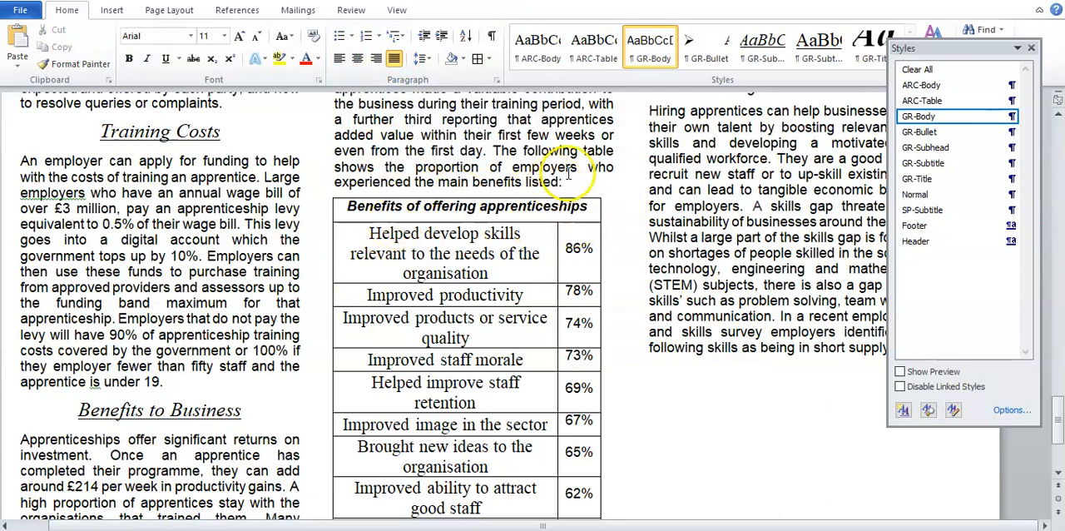
Step: Check the shading instruction in the revision document and shade the benefits table's first row with White, Background 1, Darker 25%
{"action": "left_click", "coordinate": [595, 529]}
{"action": "left_click", "coordinate": [716, 495]}
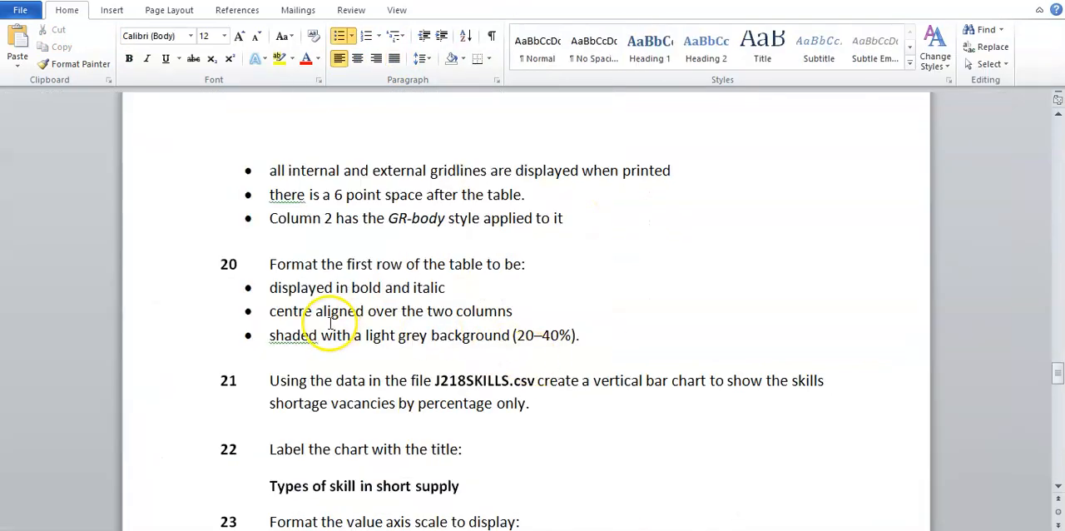
{"action": "left_click_drag", "start_coordinate": [542, 341], "coordinate": [597, 341]}
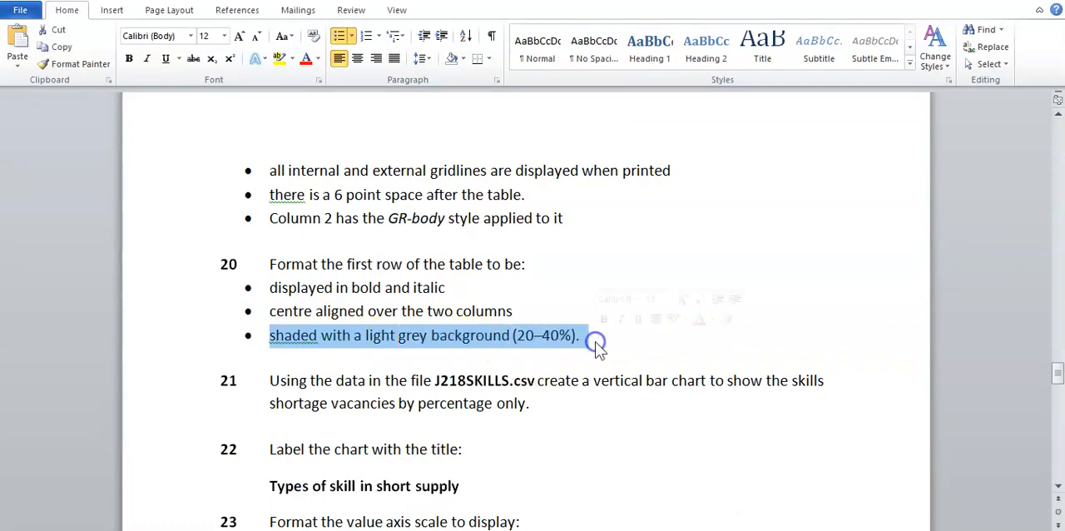
{"action": "left_click", "coordinate": [545, 265]}
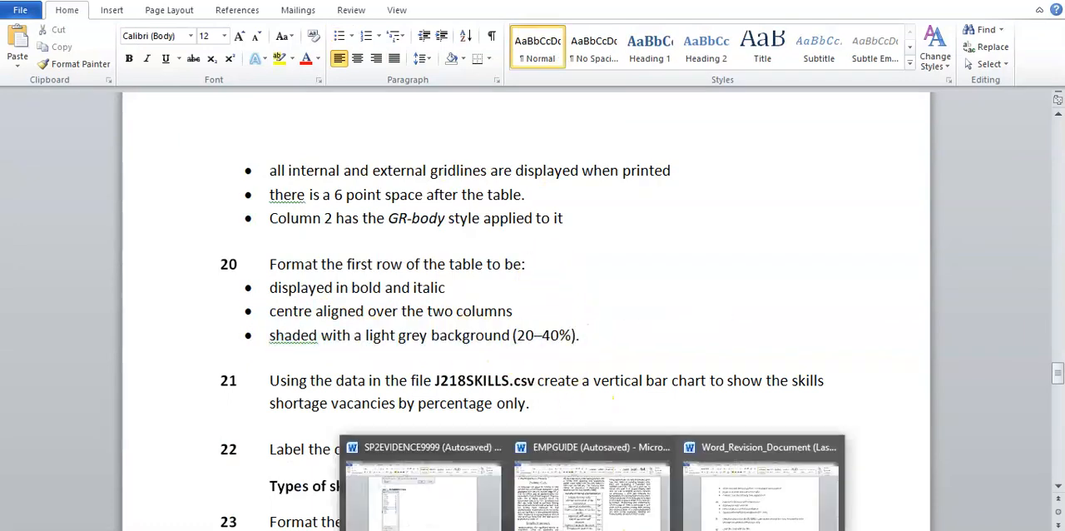
{"action": "left_click", "coordinate": [749, 499]}
{"action": "left_click_drag", "start_coordinate": [348, 208], "coordinate": [583, 206]}
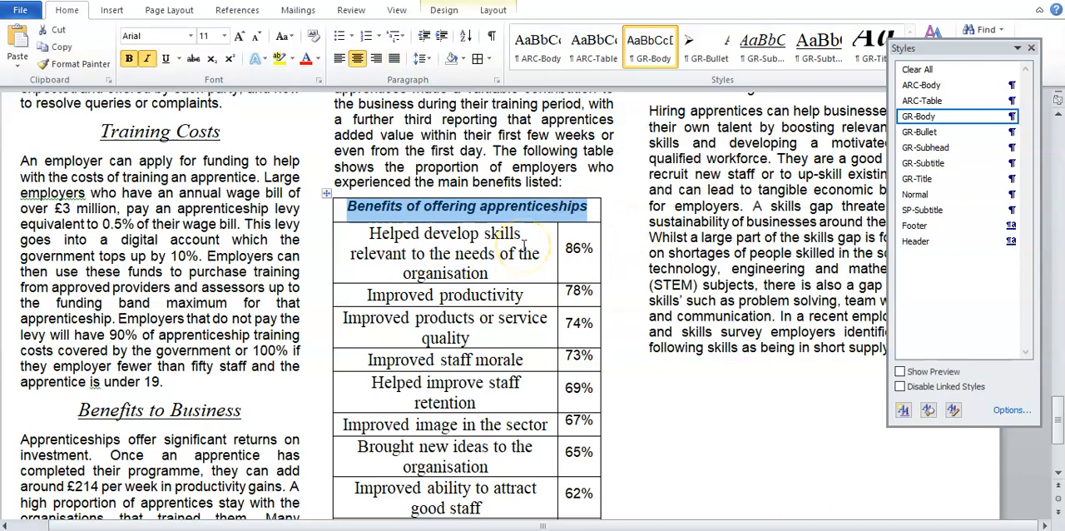
{"action": "left_click", "coordinate": [463, 60]}
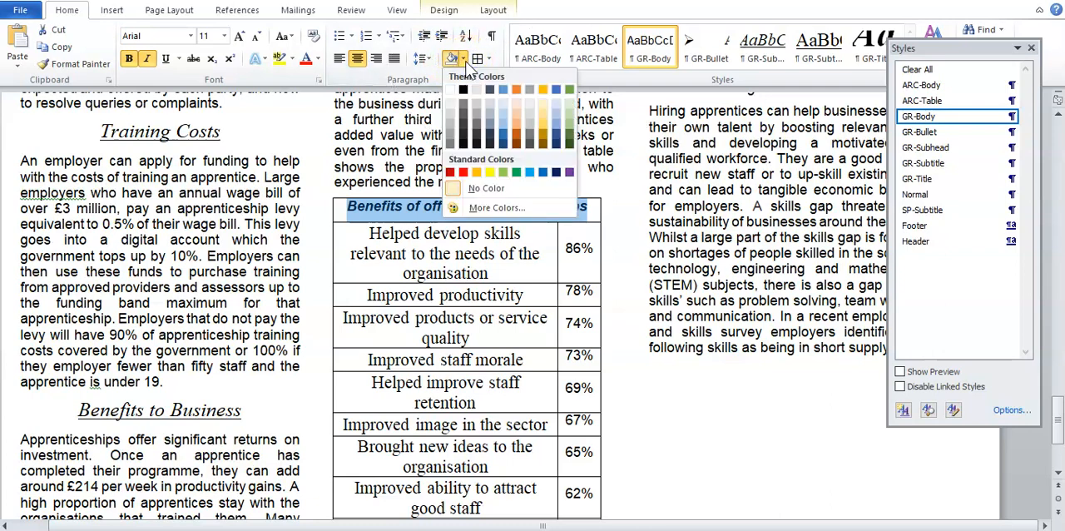
{"action": "left_click", "coordinate": [450, 127]}
{"action": "left_click", "coordinate": [448, 121]}
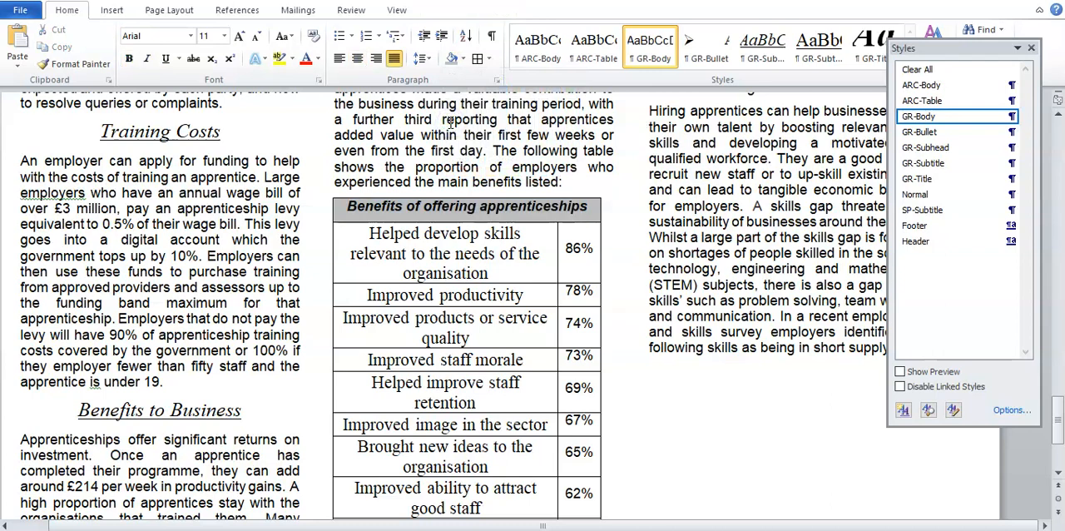
Step: Switch back to the revision document and review the table formatting instructions up to instruction 20
{"action": "left_click", "coordinate": [592, 530]}
{"action": "left_click", "coordinate": [789, 504]}
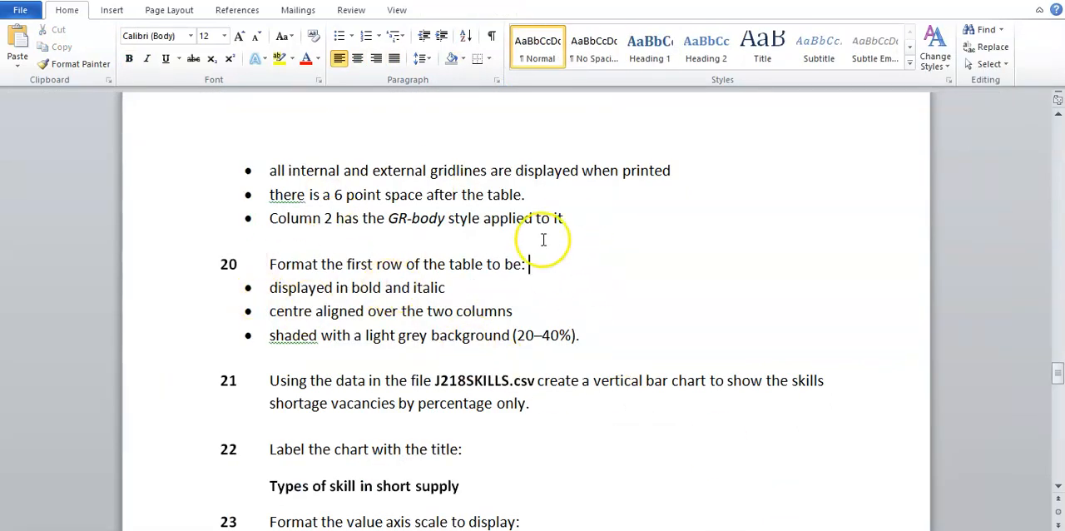
{"action": "scroll", "coordinate": [411, 267], "scroll_direction": "up", "scroll_amount": 2}
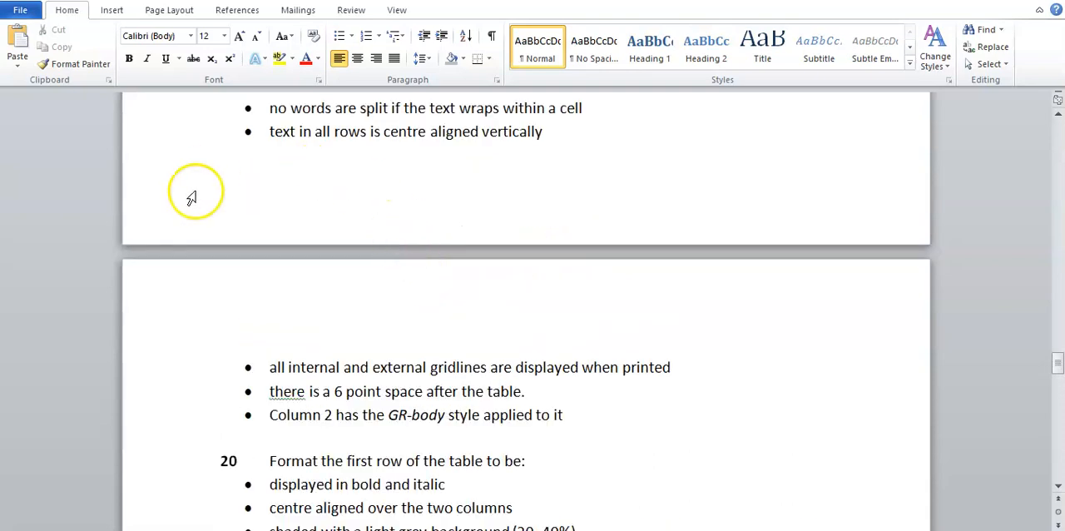
{"action": "scroll", "coordinate": [349, 313], "scroll_direction": "down", "scroll_amount": 2}
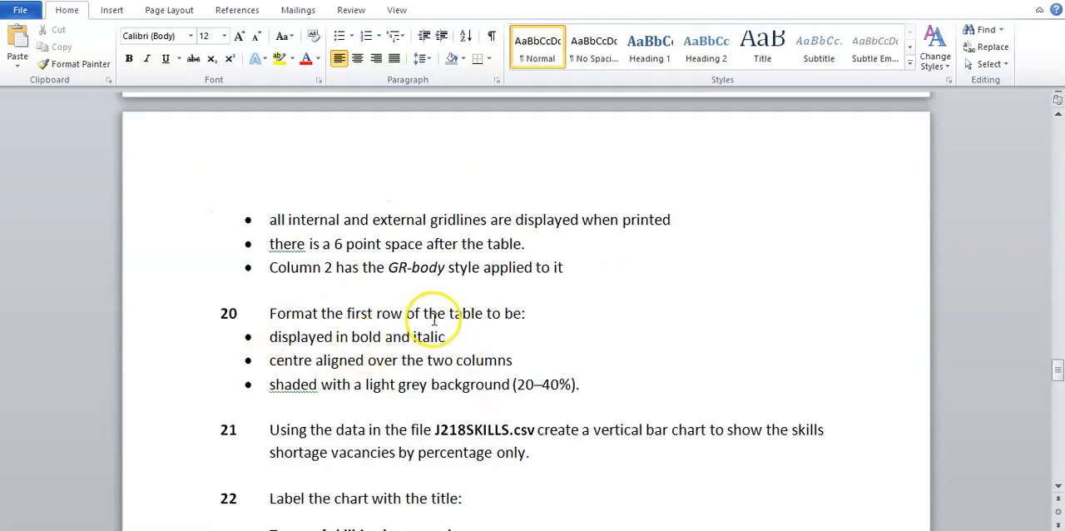